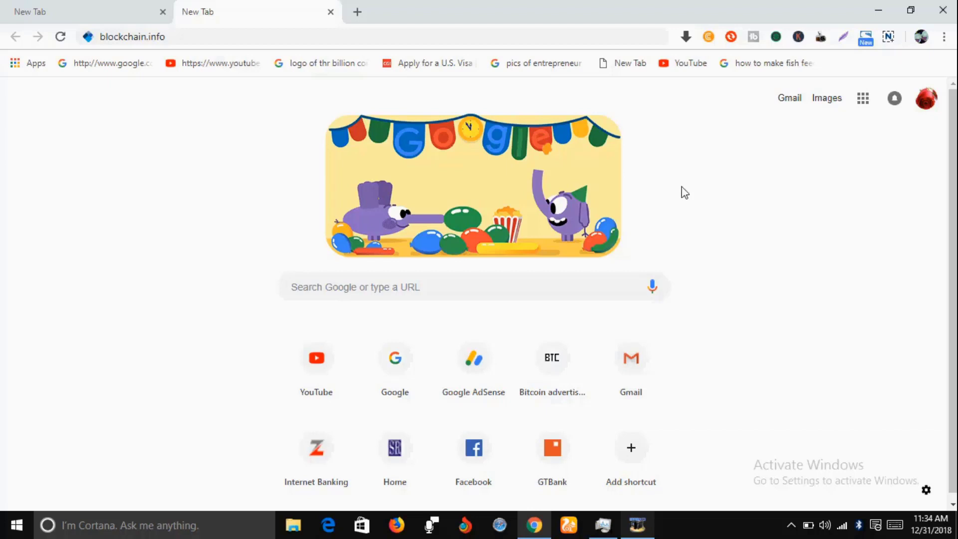
Replace the Chrome address with blockchain.info from autocomplete and load the site.
{"action": "left_click", "coordinate": [174, 38]}
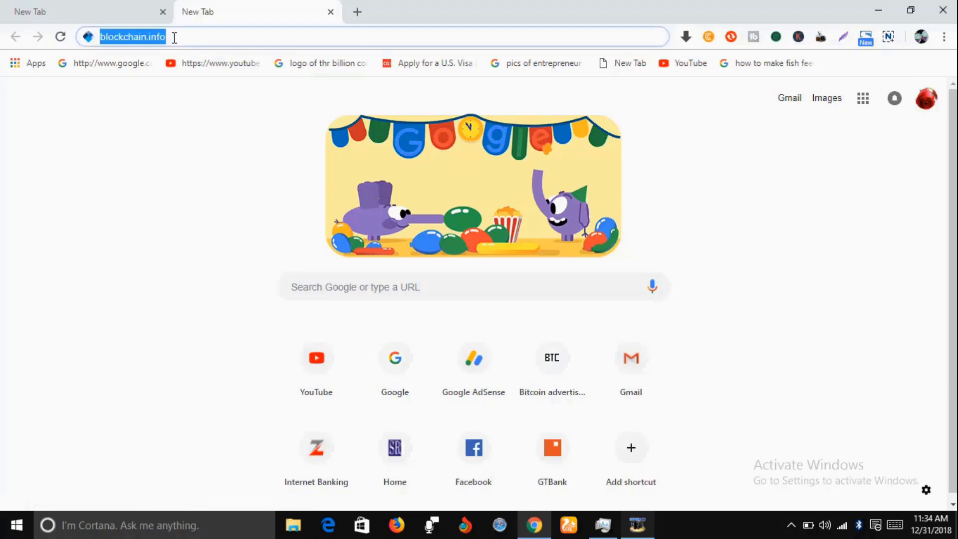
{"action": "key", "text": "BackSpace"}
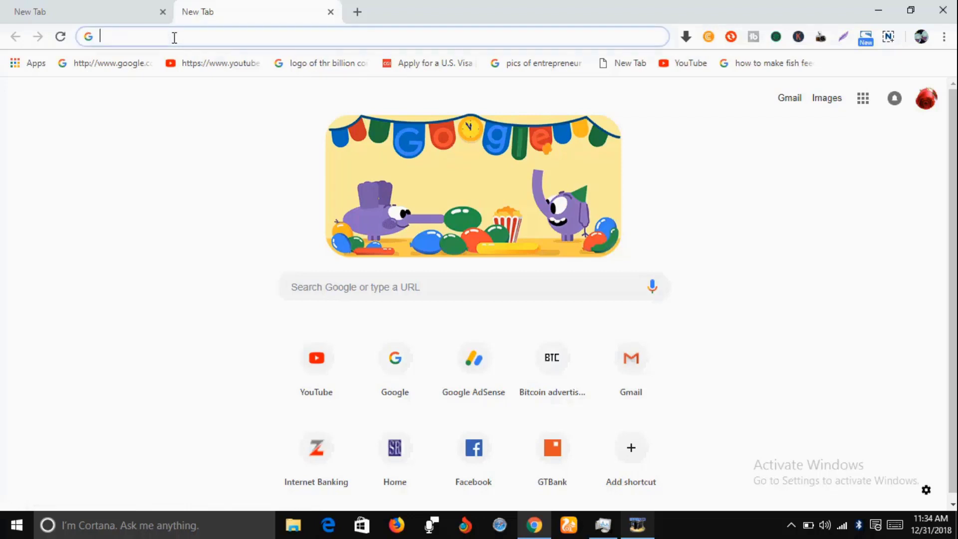
{"action": "type", "text": "blockchain.info"}
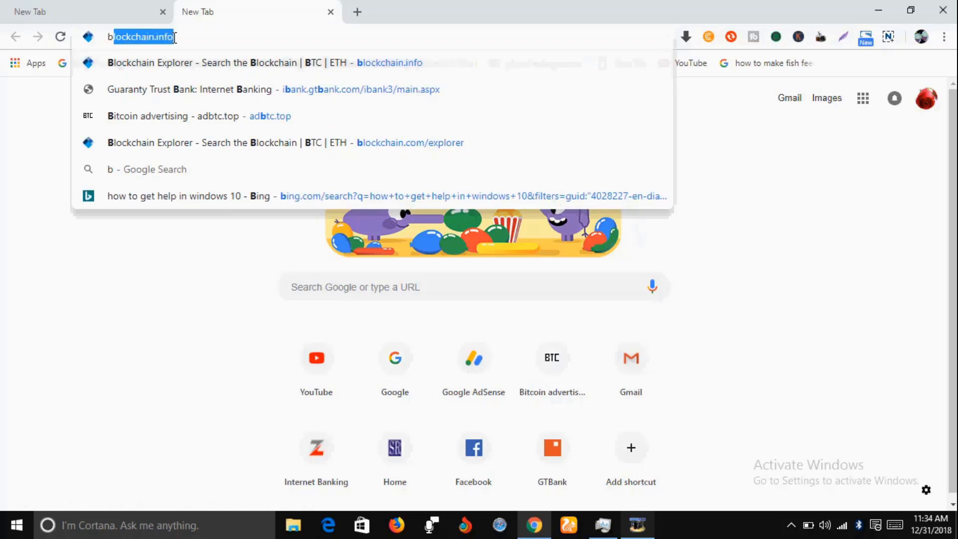
{"action": "key", "text": "Return"}
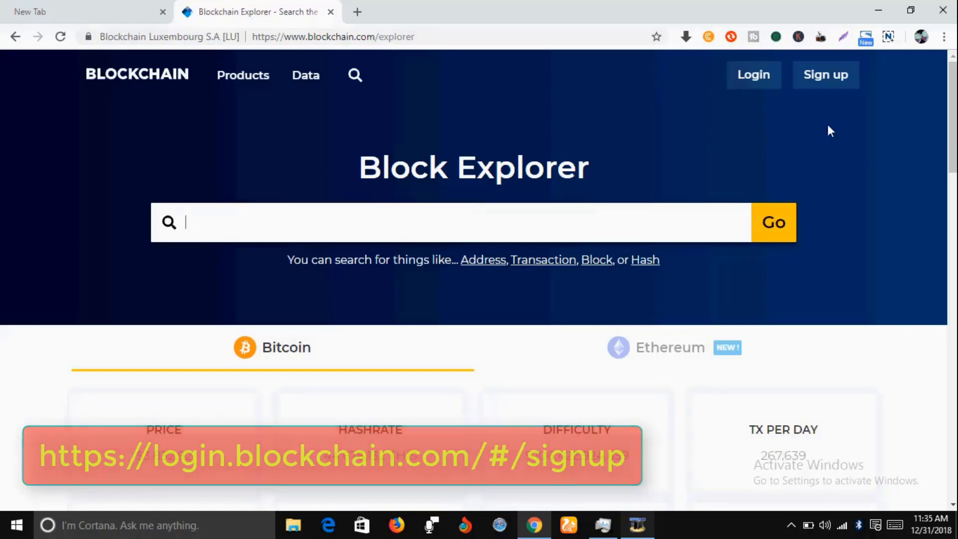
Fill the sign-up form with an email and matching passwords, and accept the terms.
{"action": "left_click", "coordinate": [829, 78]}
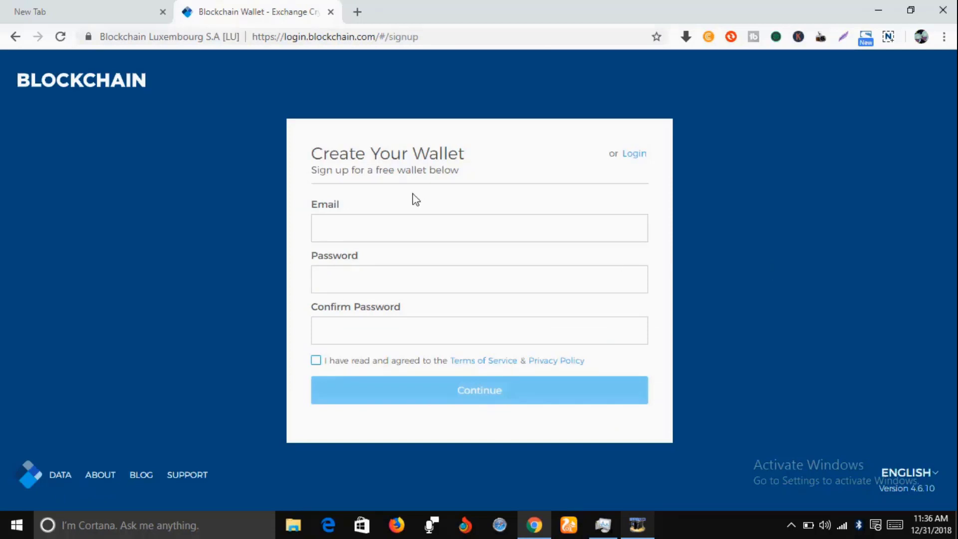
{"action": "left_click", "coordinate": [340, 228]}
{"action": "type", "text": "as"}
{"action": "type", "text": "mos"}
{"action": "left_click", "coordinate": [495, 250]}
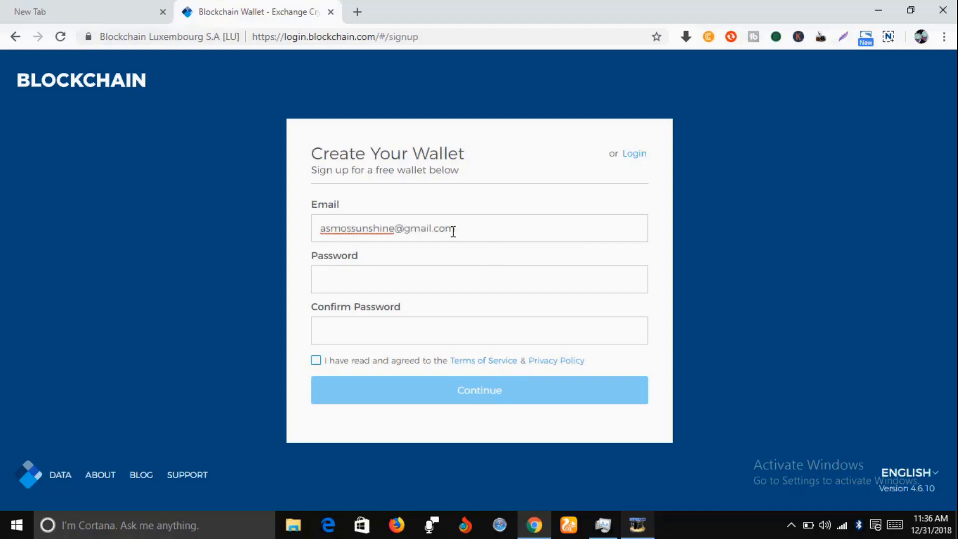
{"action": "left_click", "coordinate": [335, 281]}
{"action": "type", "text": "a"}
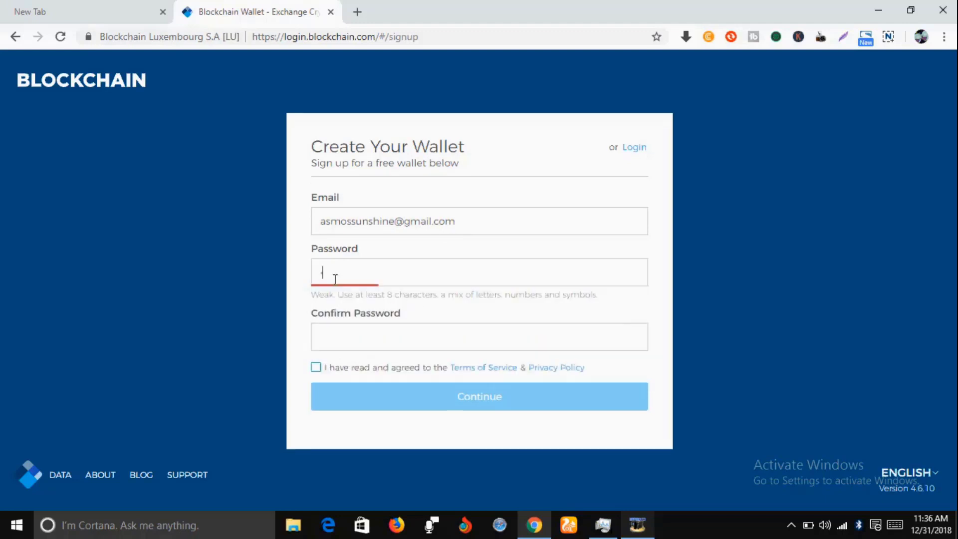
{"action": "key", "text": "BackSpace"}
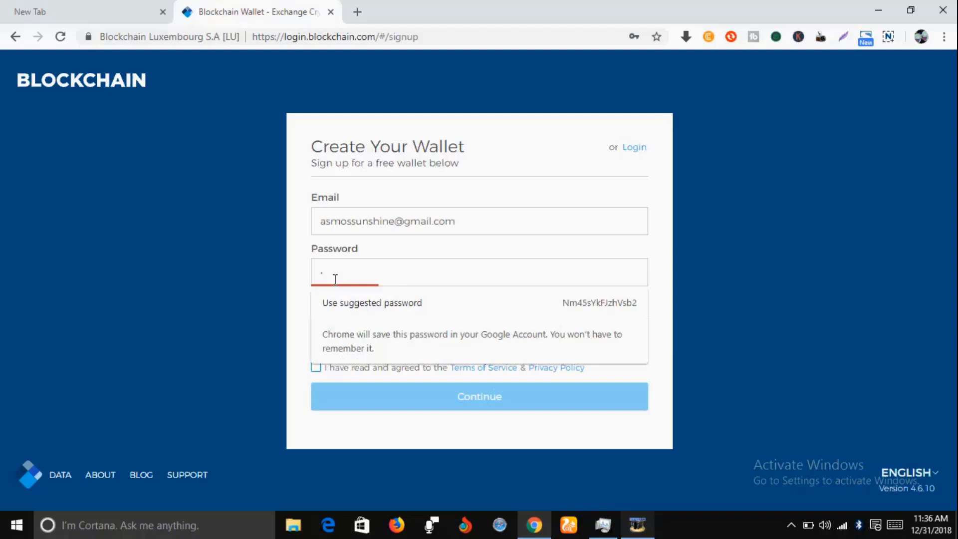
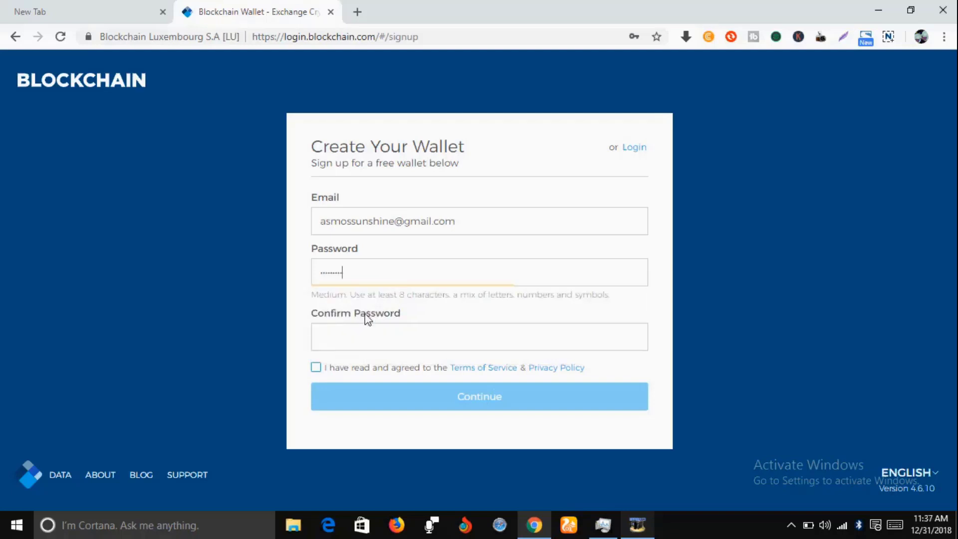
{"action": "left_click", "coordinate": [316, 367]}
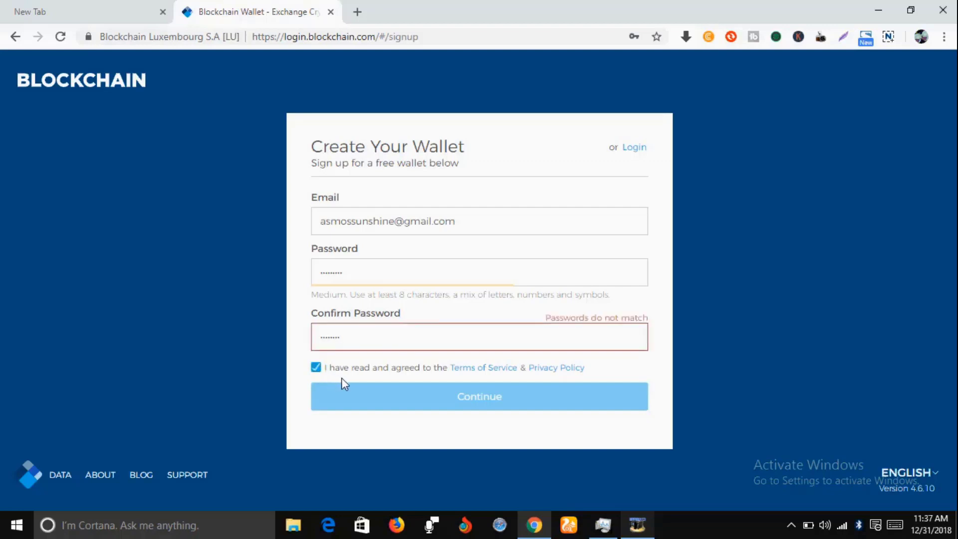
{"action": "type", "text": "s"}
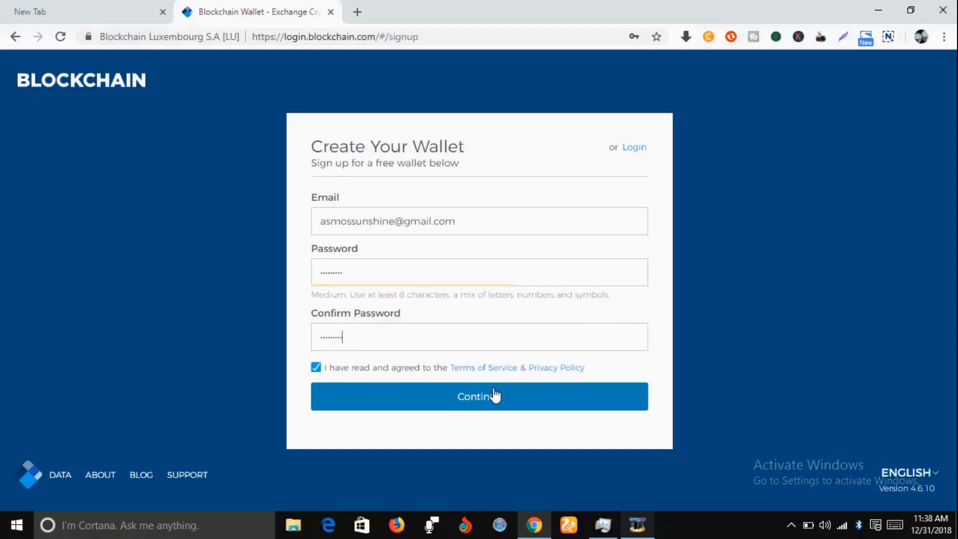
Submit the completed sign-up form to create the wallet.
{"action": "left_click", "coordinate": [483, 397]}
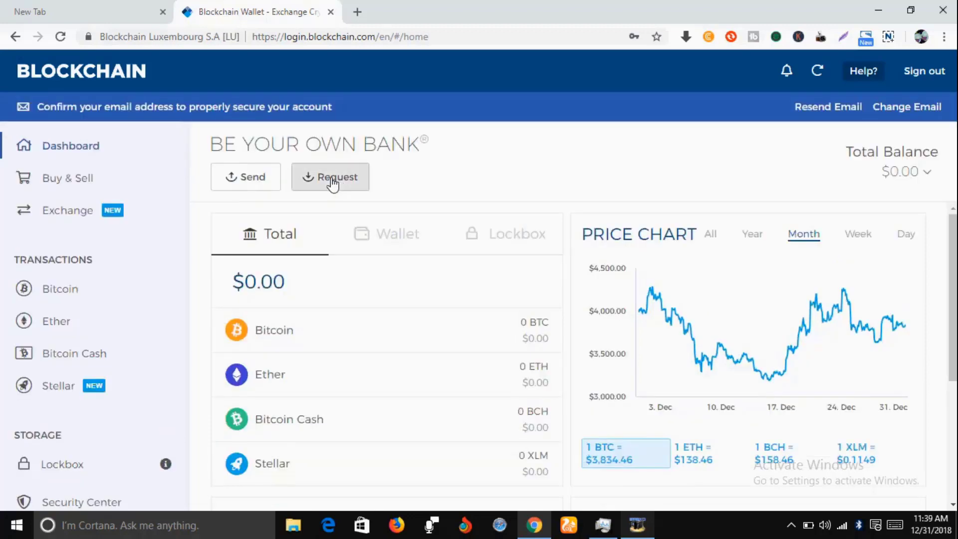
{"action": "left_click", "coordinate": [331, 183]}
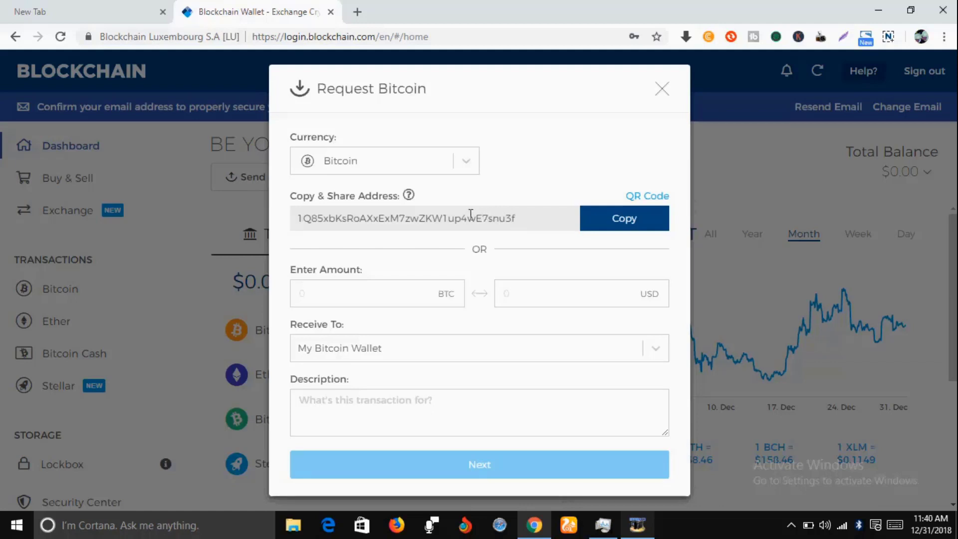
{"action": "left_click_drag", "start_coordinate": [515, 218], "coordinate": [296, 223]}
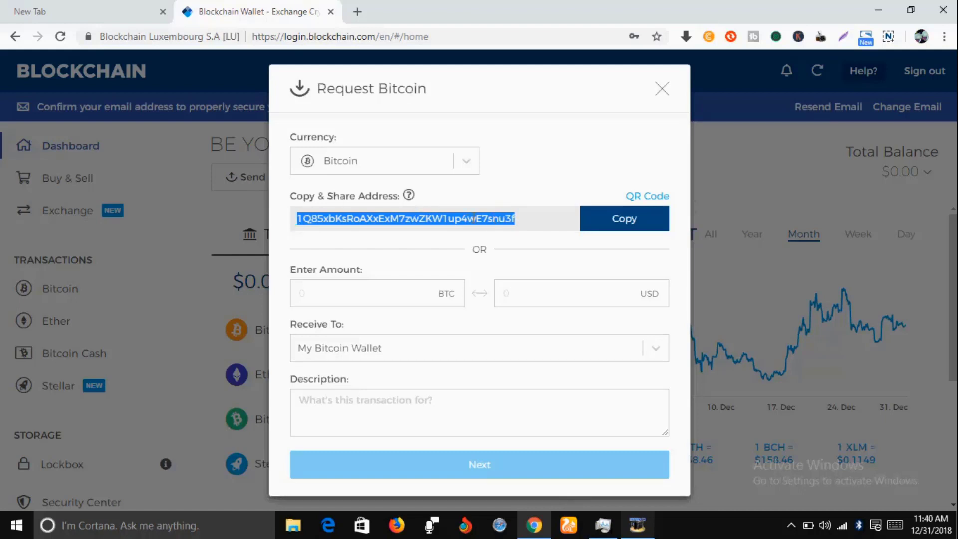
{"action": "left_click", "coordinate": [663, 90]}
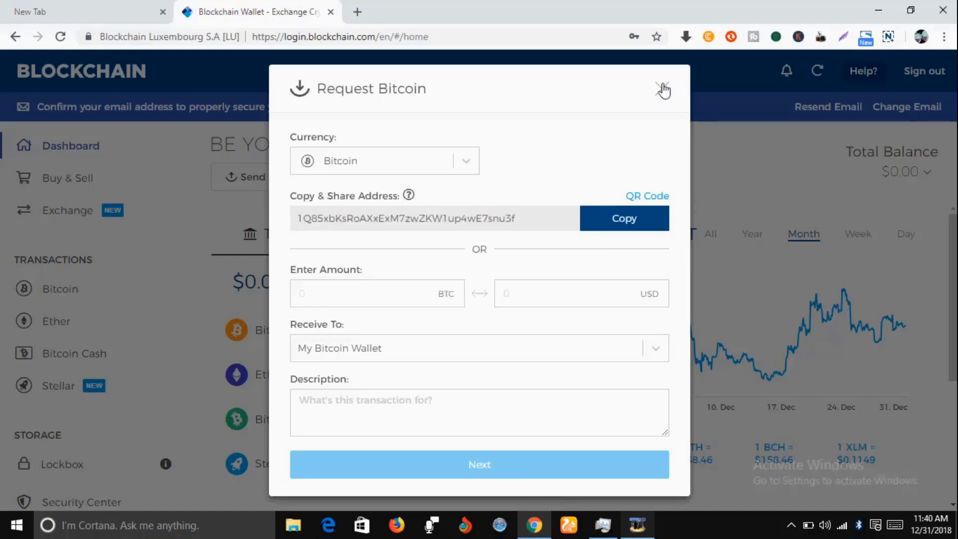
Close the Request Bitcoin form to return to the $0.00 dashboard.
{"action": "left_click", "coordinate": [663, 90]}
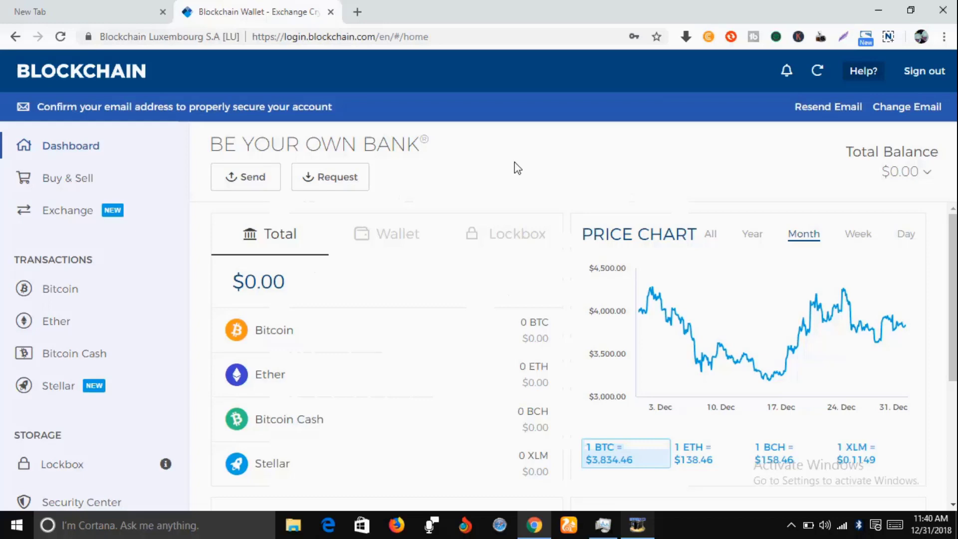